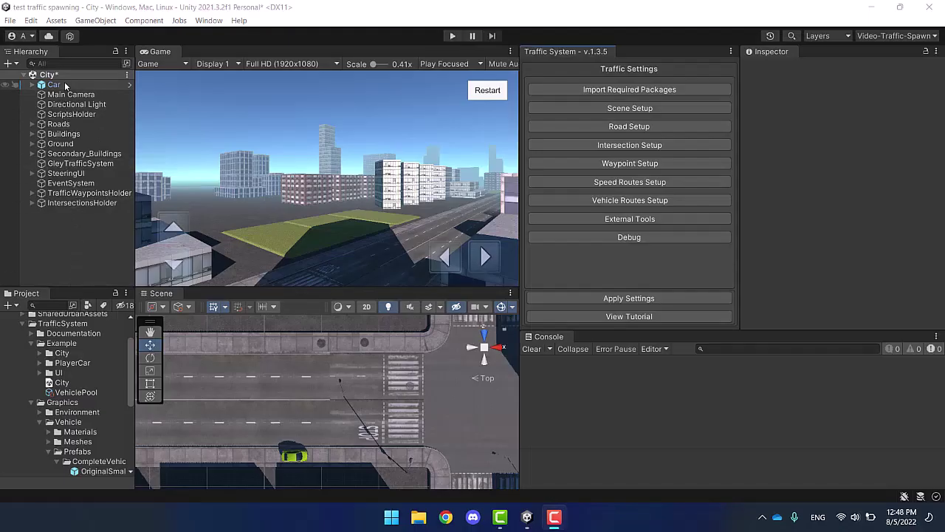
- Check that the player car uses the Player layer and the OriginalSmallSedan prefab uses Traffic
{"action": "left_click", "coordinate": [54, 85]}
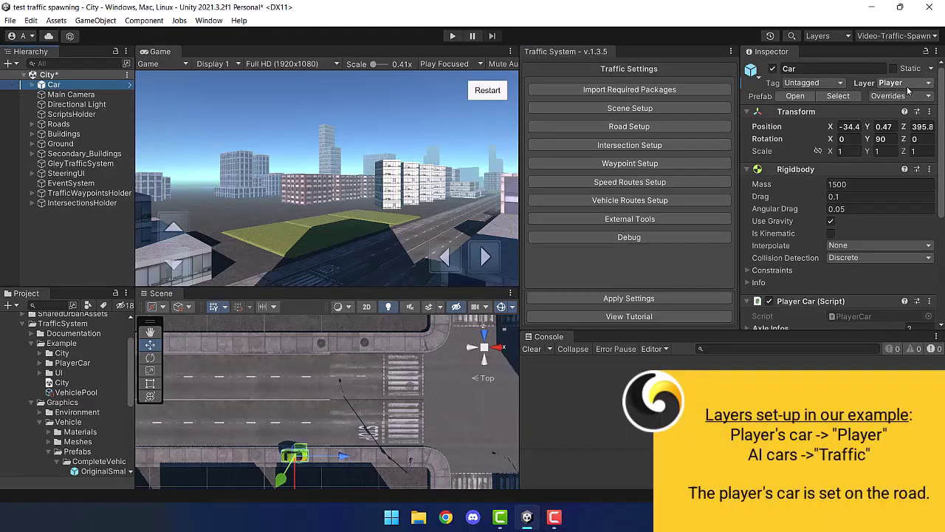
{"action": "left_click", "coordinate": [69, 114]}
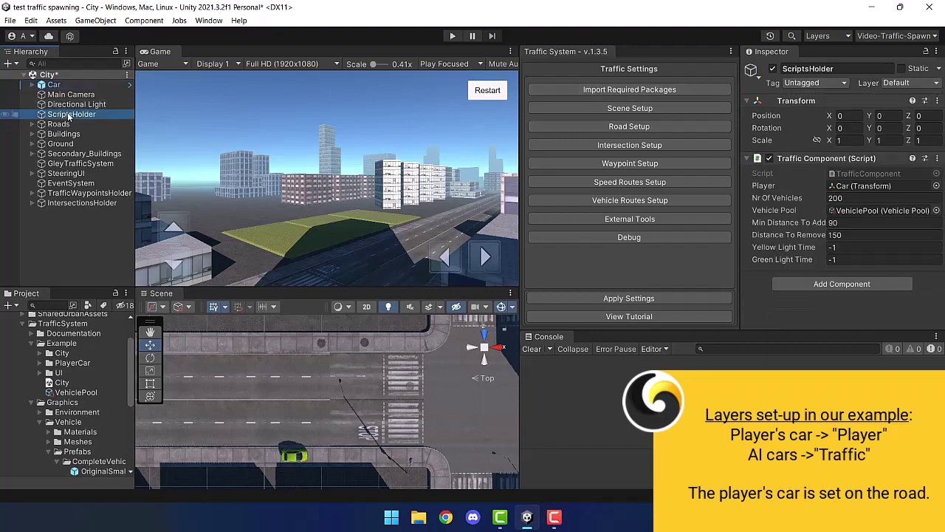
{"action": "double_click", "coordinate": [851, 212]}
{"action": "double_click", "coordinate": [839, 146]}
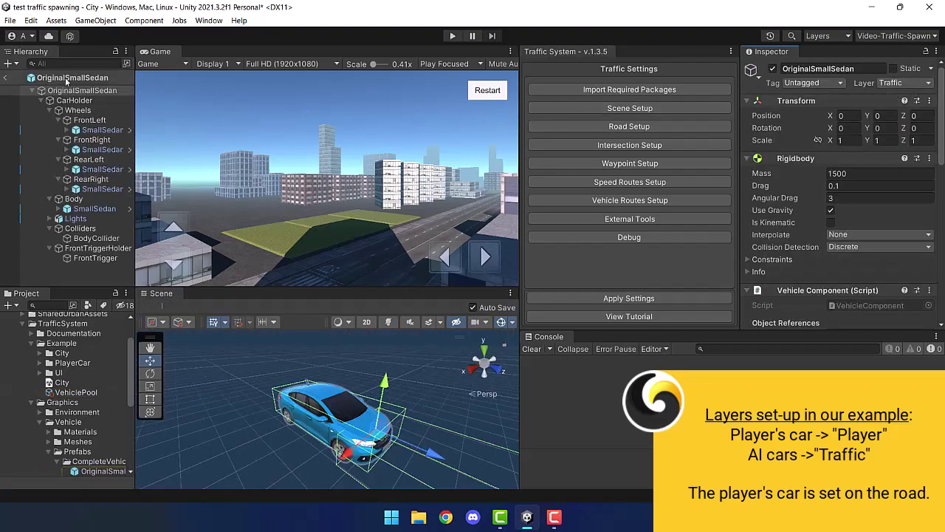
{"action": "left_click", "coordinate": [9, 80]}
{"action": "left_click", "coordinate": [42, 86]}
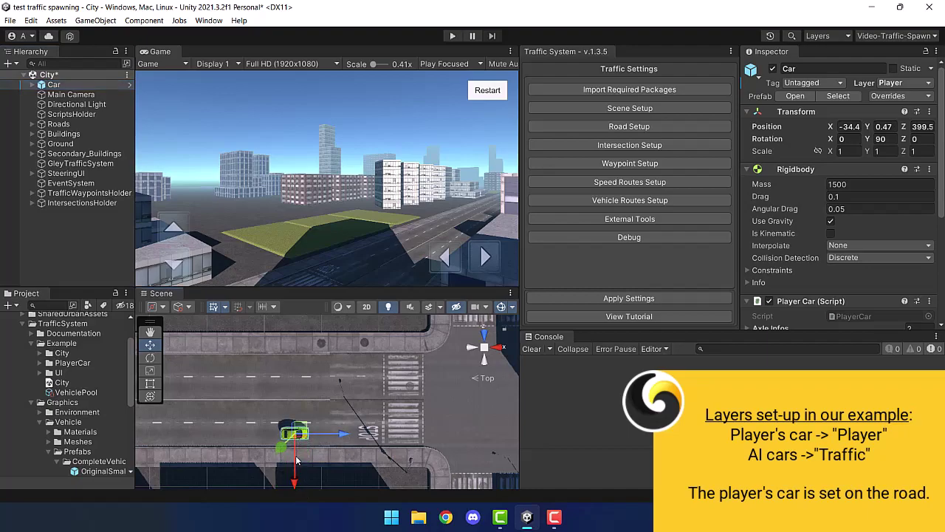
- Show all waypoints from Waypoint Setup, then go back to the waypoint options
{"action": "left_click", "coordinate": [627, 166]}
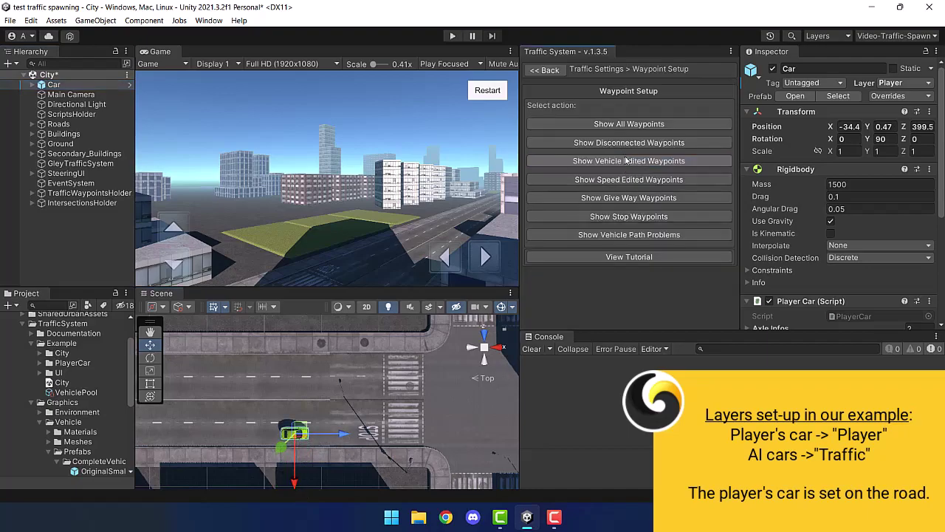
{"action": "left_click", "coordinate": [629, 125]}
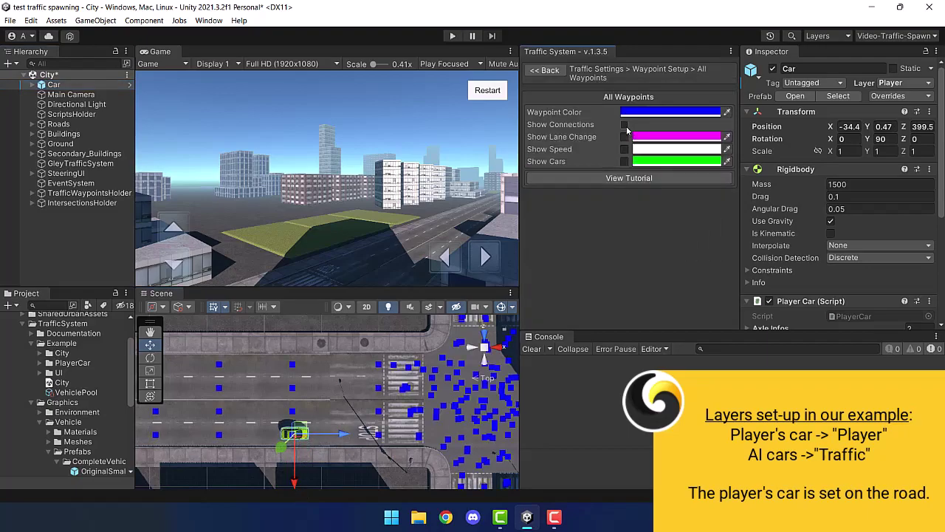
{"action": "left_click", "coordinate": [550, 72]}
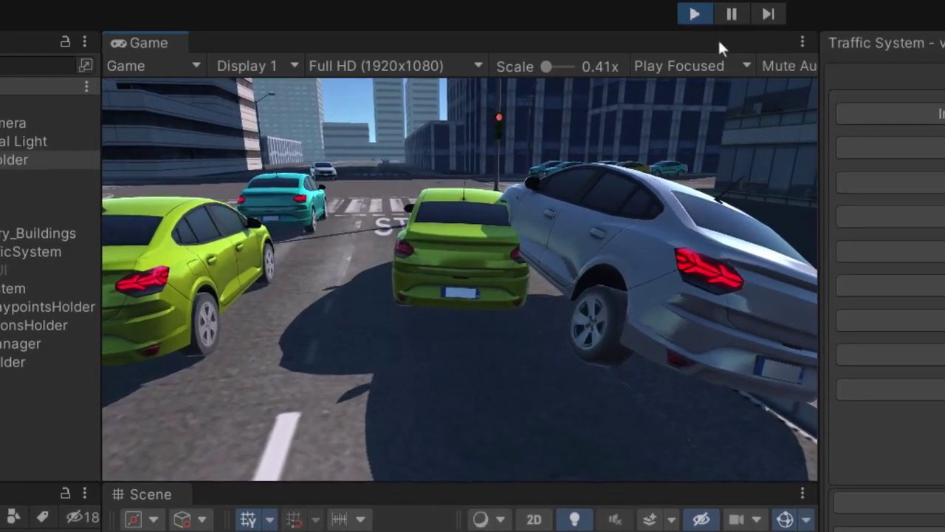
- Stop the game and set the traffic system's Player Layers to Player in Layer Setup
{"action": "left_click", "coordinate": [694, 14]}
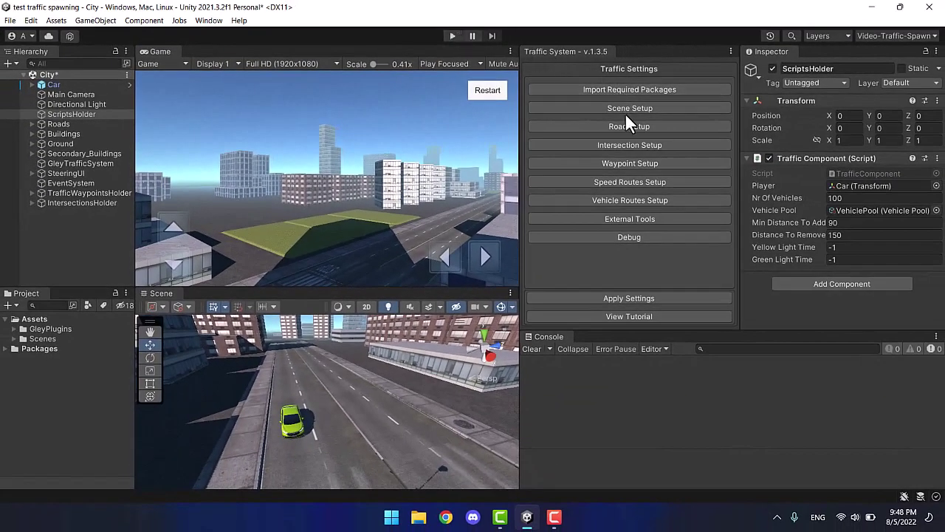
{"action": "left_click", "coordinate": [625, 106]}
{"action": "left_click", "coordinate": [626, 117]}
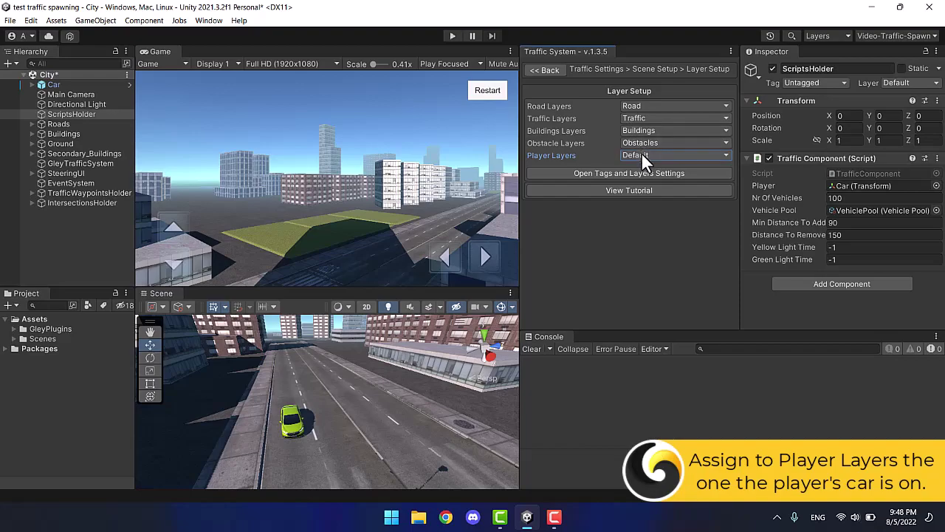
{"action": "left_click", "coordinate": [644, 152]}
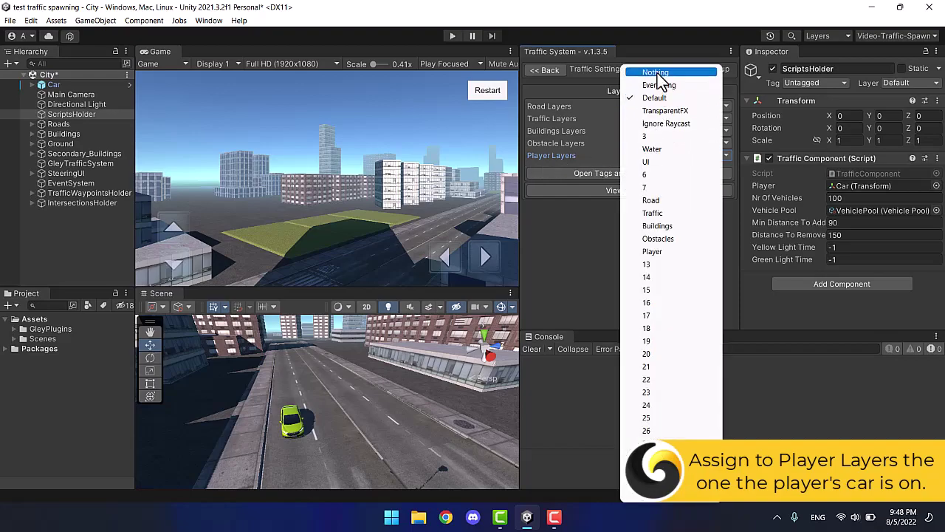
{"action": "left_click", "coordinate": [657, 73]}
{"action": "left_click", "coordinate": [632, 157]}
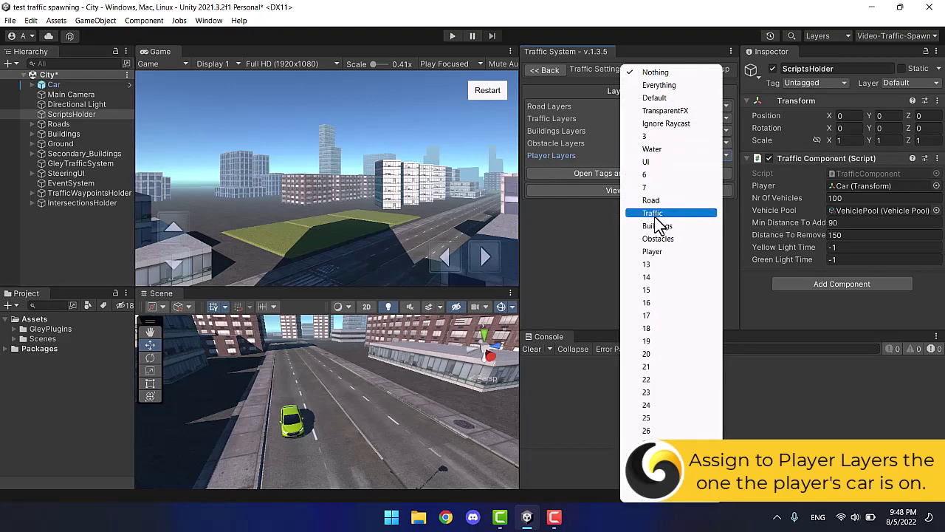
{"action": "left_click", "coordinate": [656, 251]}
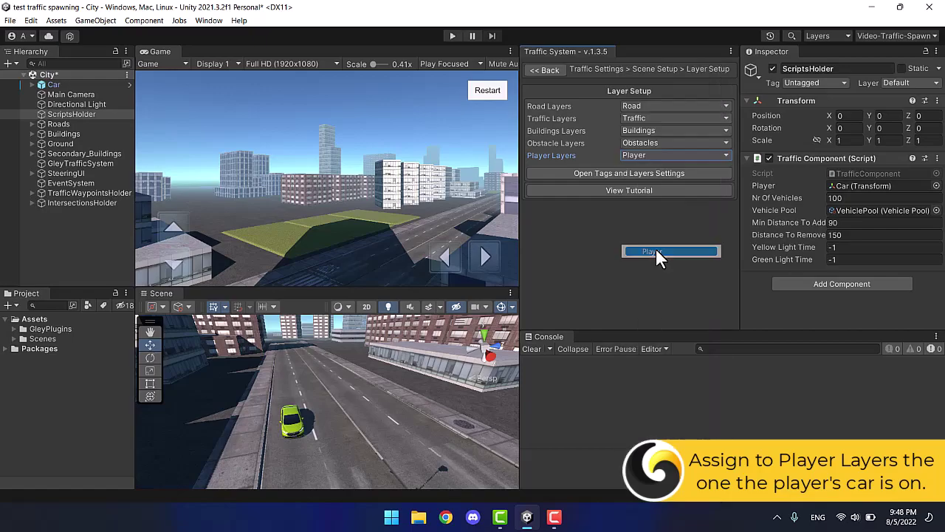
- Return to the main traffic settings and start the game to test traffic spawning
{"action": "left_click", "coordinate": [554, 70]}
{"action": "left_click", "coordinate": [548, 67]}
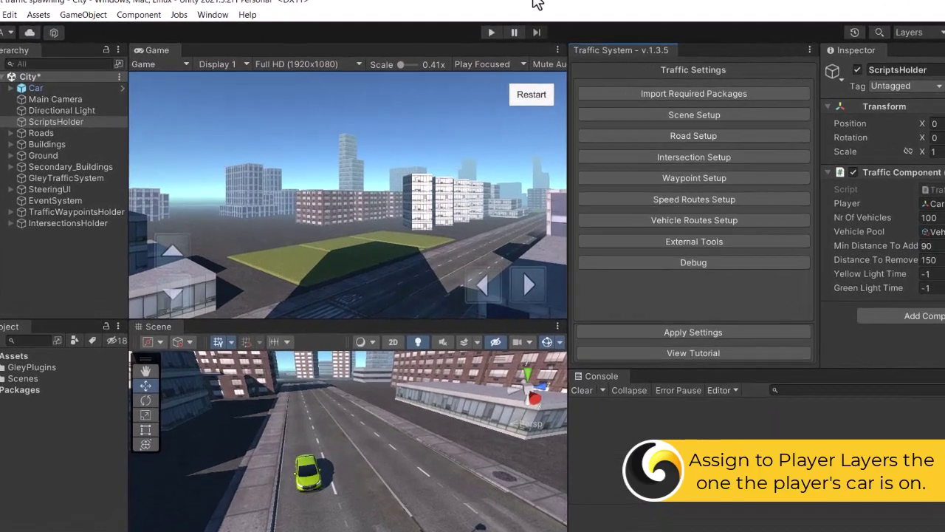
{"action": "left_click", "coordinate": [687, 15]}
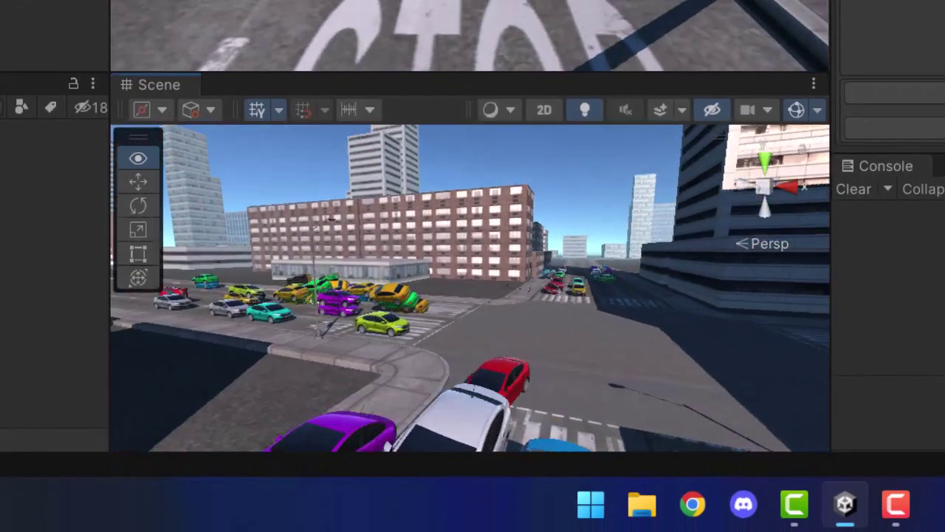
- Orbit the Scene view down the street to inspect the AI cars piling up
{"action": "right_click_drag", "start_coordinate": [253, 307], "coordinate": [388, 354]}
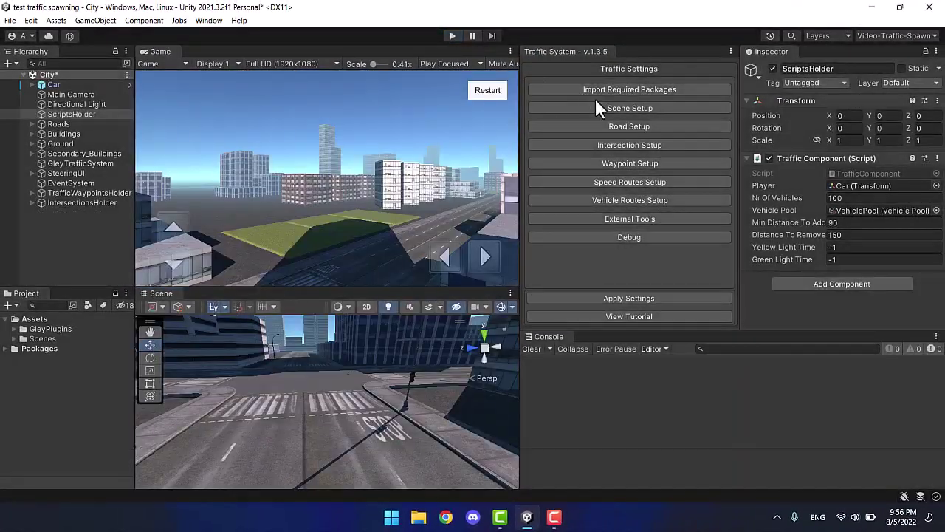
- Replace Default with Traffic in Traffic Layers and return to the main traffic settings
{"action": "left_click", "coordinate": [619, 111]}
{"action": "left_click", "coordinate": [622, 121]}
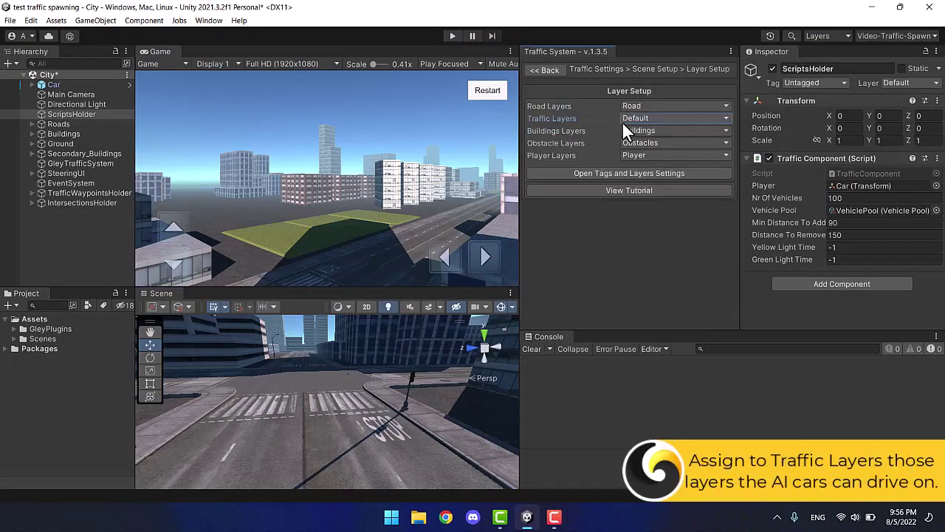
{"action": "left_click", "coordinate": [640, 122]}
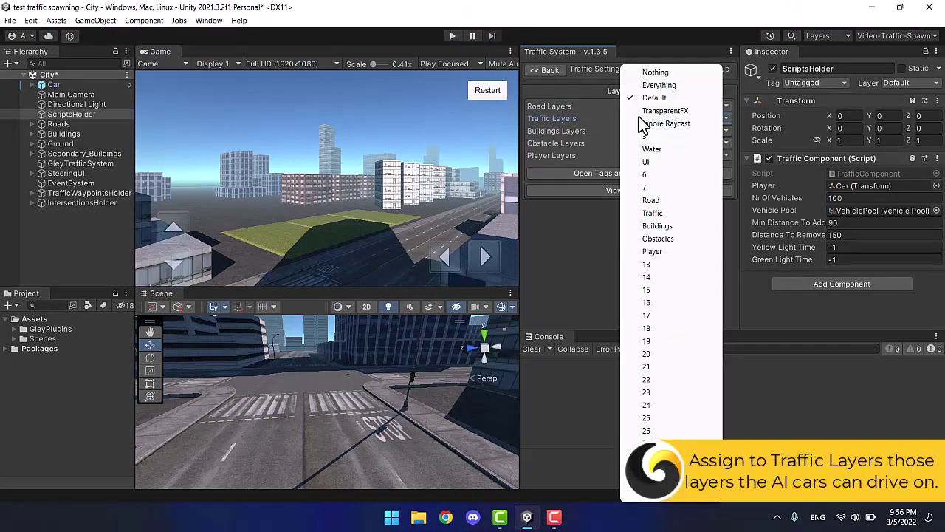
{"action": "left_click", "coordinate": [656, 213]}
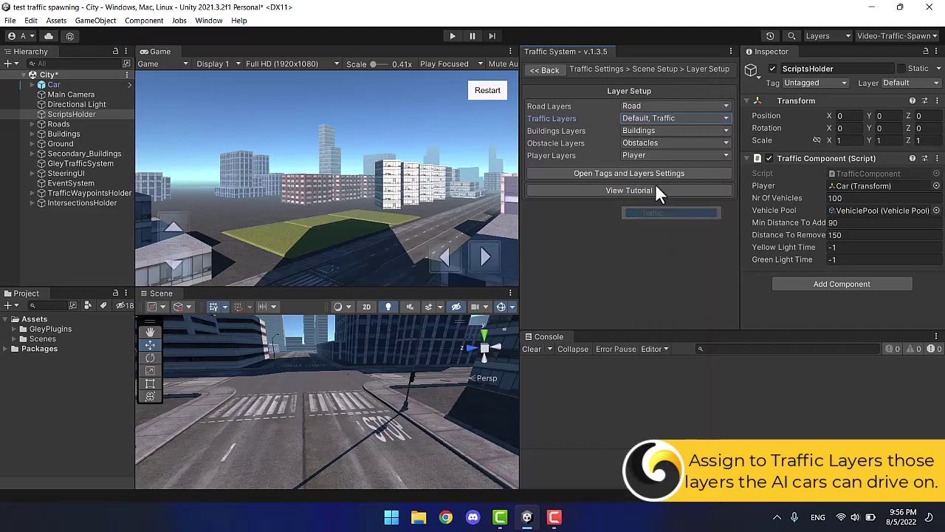
{"action": "left_click", "coordinate": [633, 122]}
{"action": "left_click", "coordinate": [656, 98]}
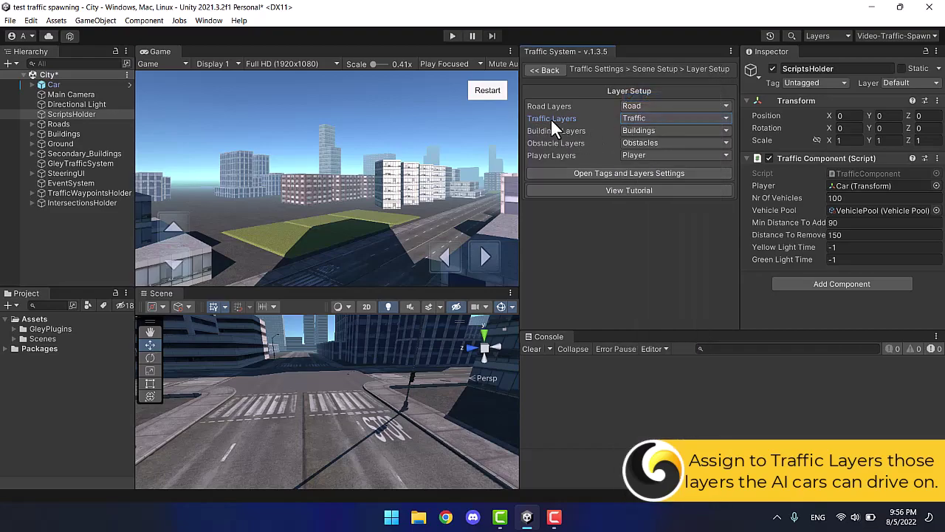
{"action": "left_click", "coordinate": [547, 74]}
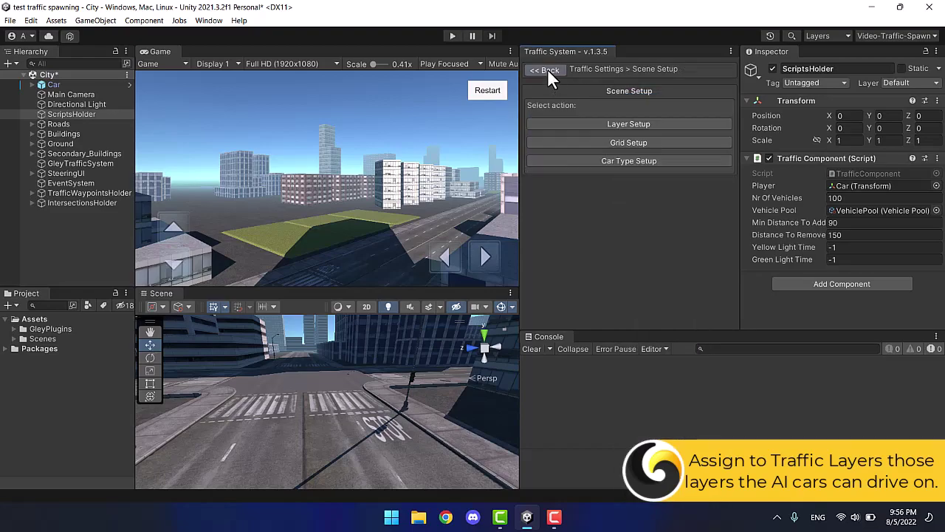
{"action": "left_click", "coordinate": [547, 68]}
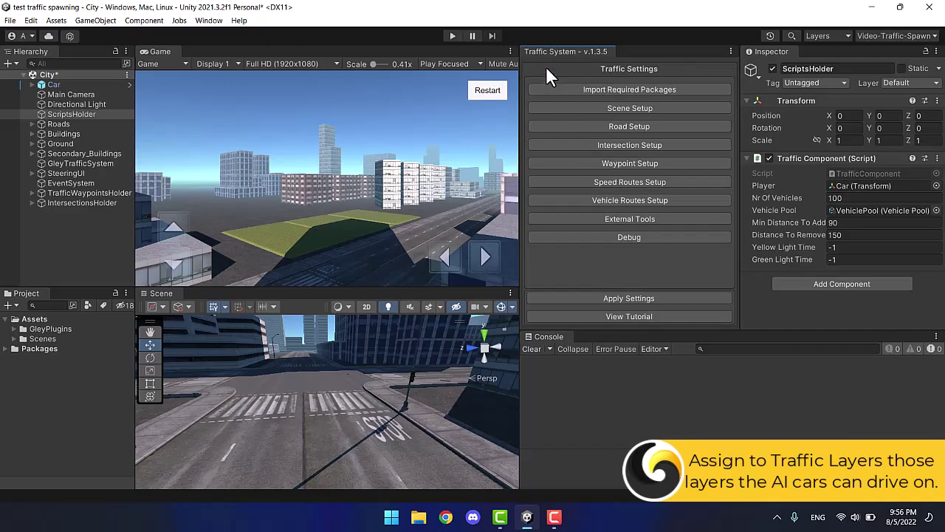
- Start the game to watch AI cars drive through the intersection
{"action": "left_click", "coordinate": [452, 35]}
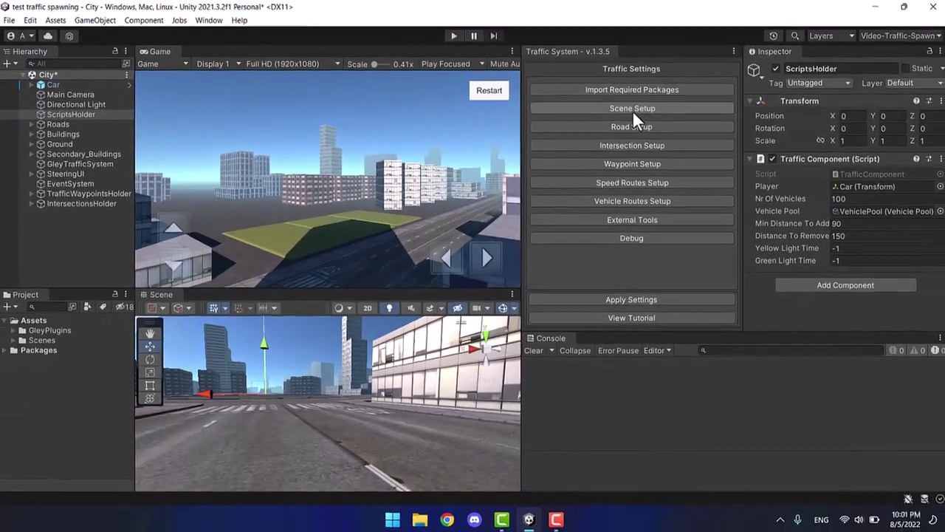
- Change Road Layers from Default to Road, then start the game again
{"action": "left_click", "coordinate": [632, 111]}
{"action": "left_click", "coordinate": [630, 124]}
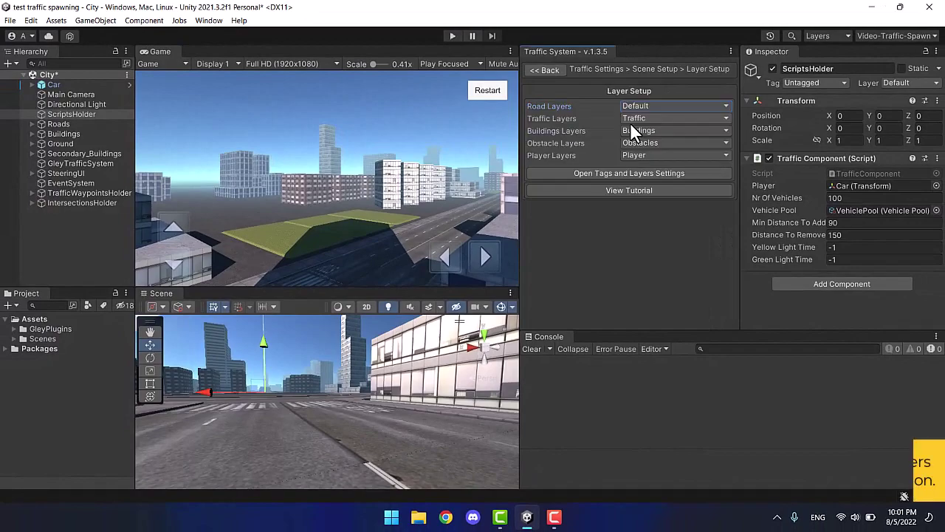
{"action": "left_click", "coordinate": [643, 105]}
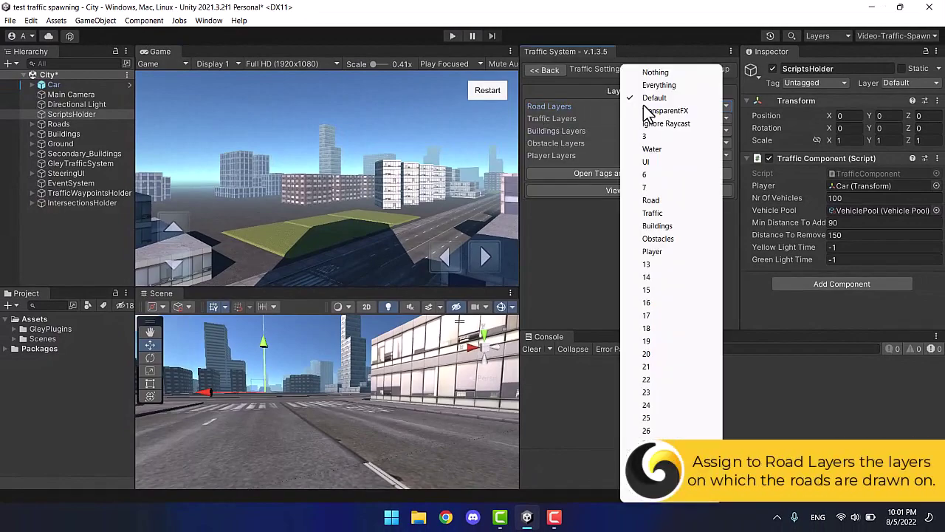
{"action": "left_click", "coordinate": [651, 98]}
{"action": "left_click", "coordinate": [634, 106]}
{"action": "left_click", "coordinate": [665, 201]}
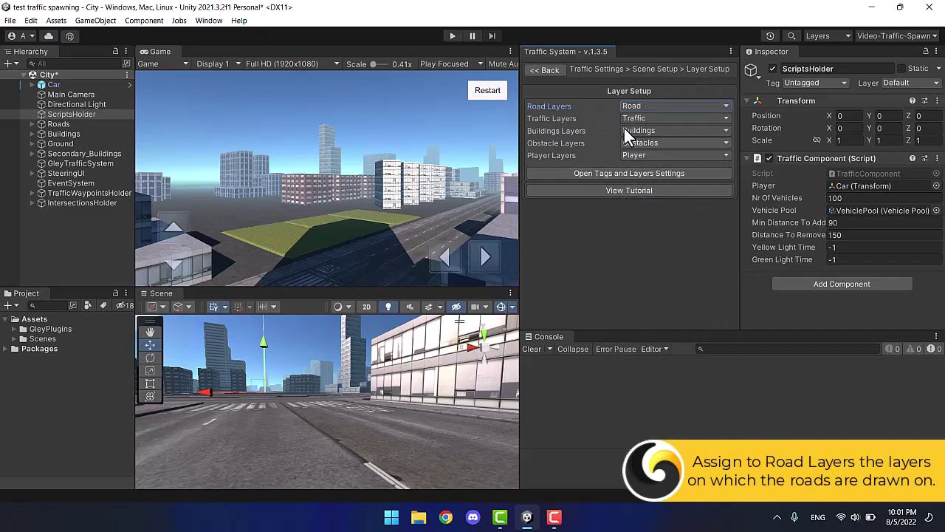
{"action": "left_click", "coordinate": [559, 71]}
{"action": "left_click", "coordinate": [454, 36]}
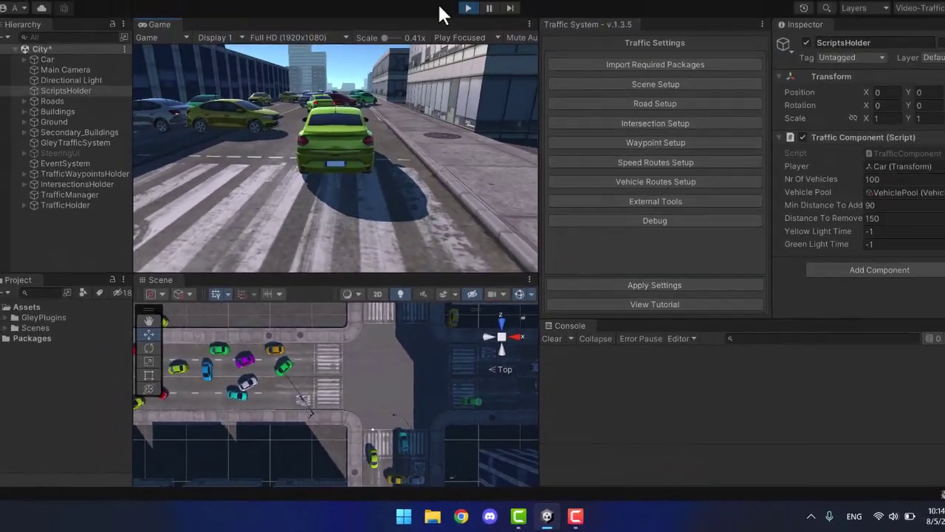
- Stop the game after watching AI traffic spread along the road from above
{"action": "left_click", "coordinate": [452, 36]}
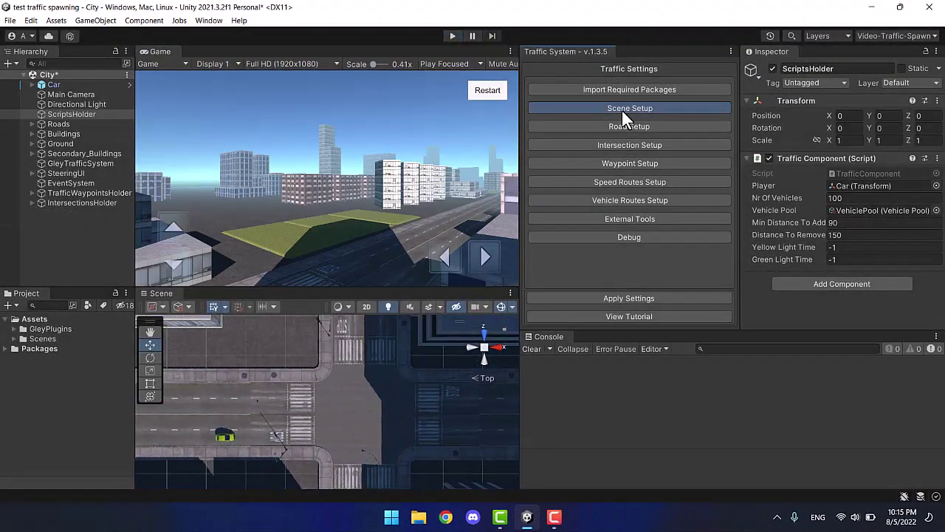
- Remove Road from Buildings Layers so only Buildings remains, then start the game
{"action": "left_click", "coordinate": [620, 108]}
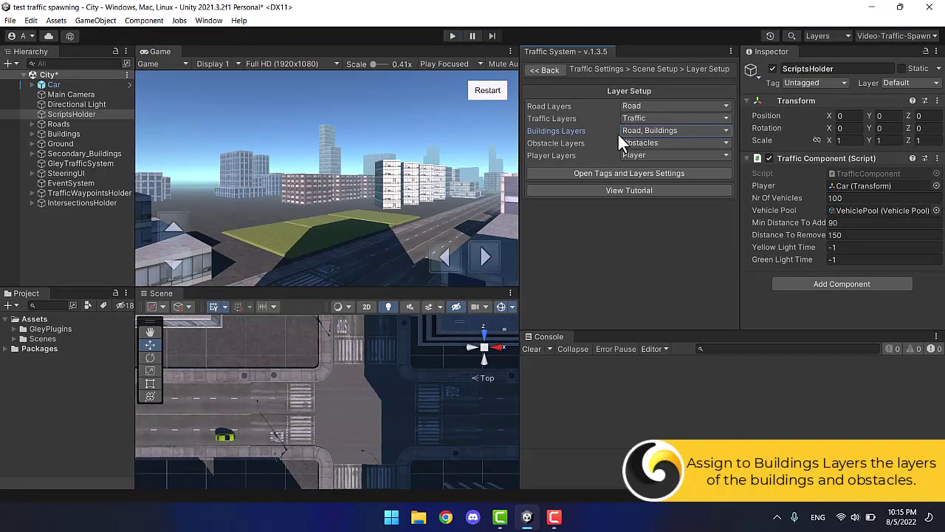
{"action": "left_click", "coordinate": [647, 134]}
{"action": "left_click", "coordinate": [650, 255]}
{"action": "left_click", "coordinate": [544, 71]}
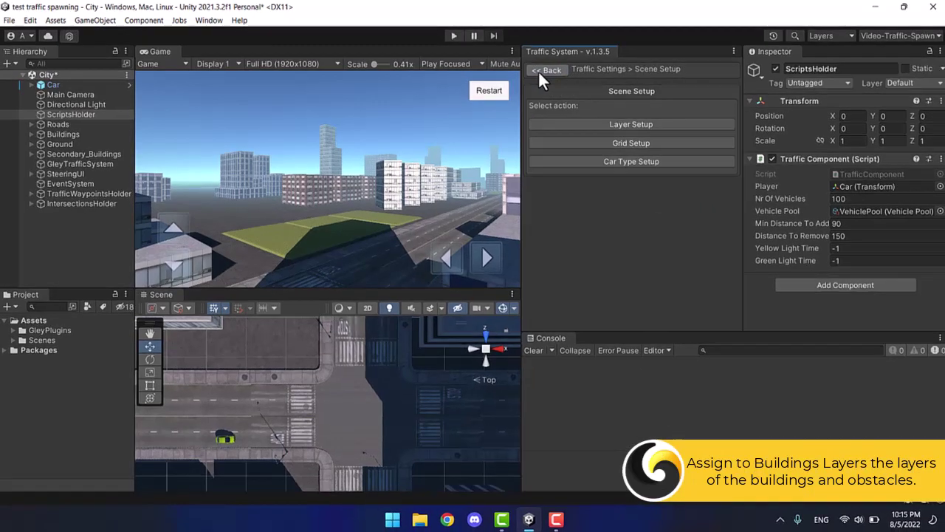
{"action": "left_click", "coordinate": [545, 70]}
{"action": "left_click", "coordinate": [453, 35]}
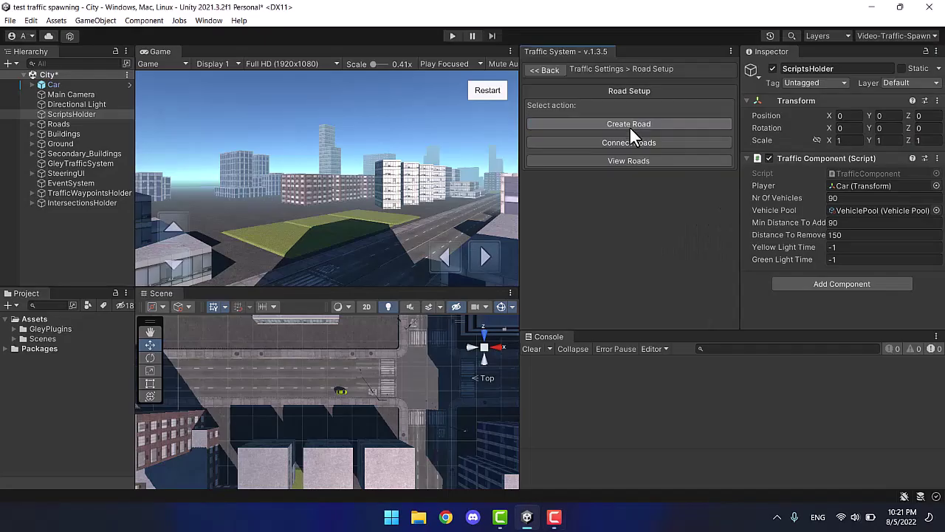
- Glance at the Create Road page, then go back toward the main traffic settings
{"action": "left_click", "coordinate": [630, 125]}
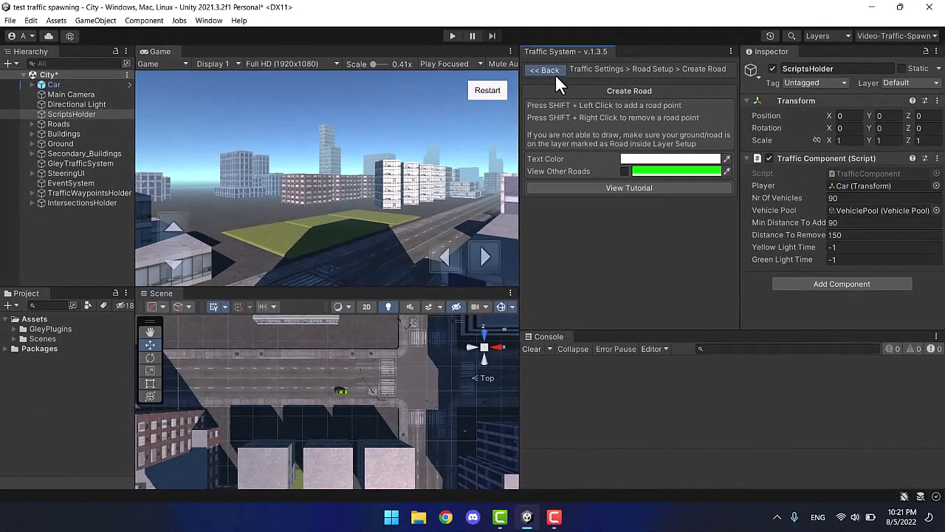
{"action": "left_click", "coordinate": [555, 73]}
- Set Road Layers to Road instead of Default in Layer Setup, then return to the main settings
{"action": "left_click", "coordinate": [602, 104]}
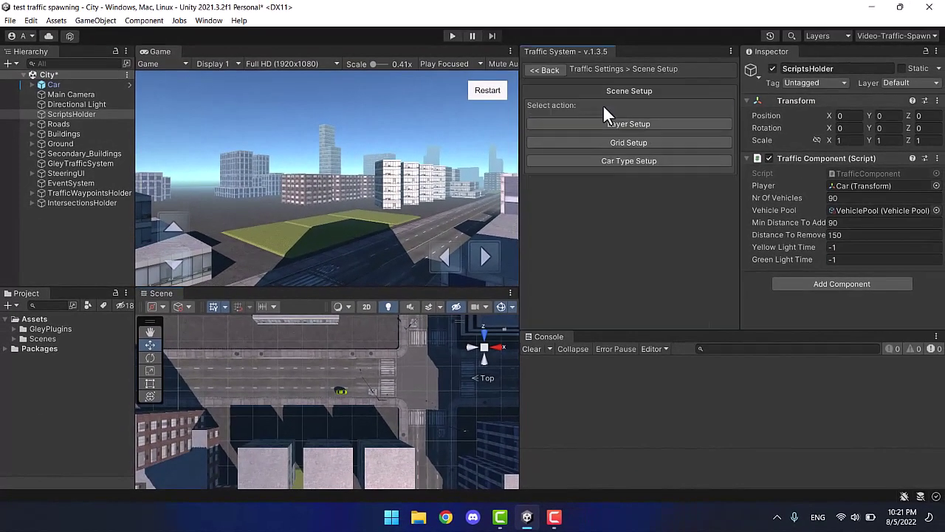
{"action": "left_click", "coordinate": [614, 123]}
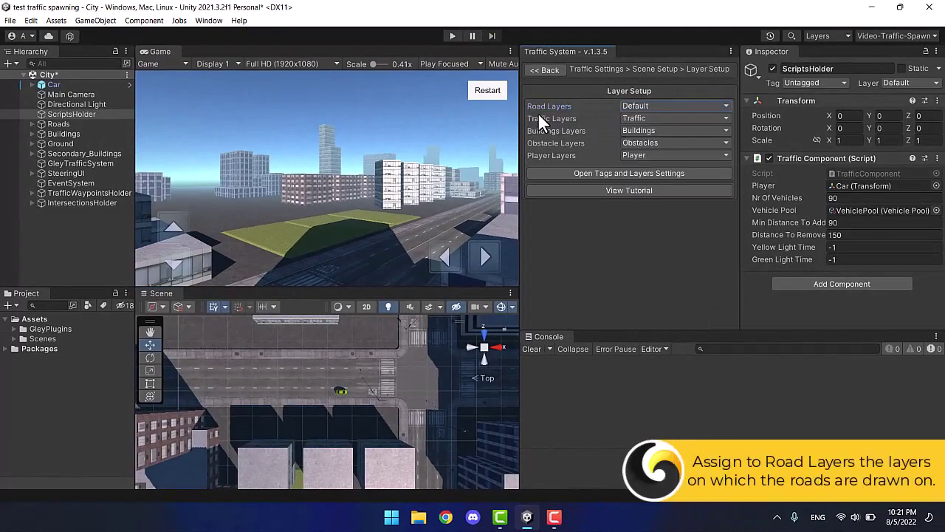
{"action": "left_click", "coordinate": [637, 107]}
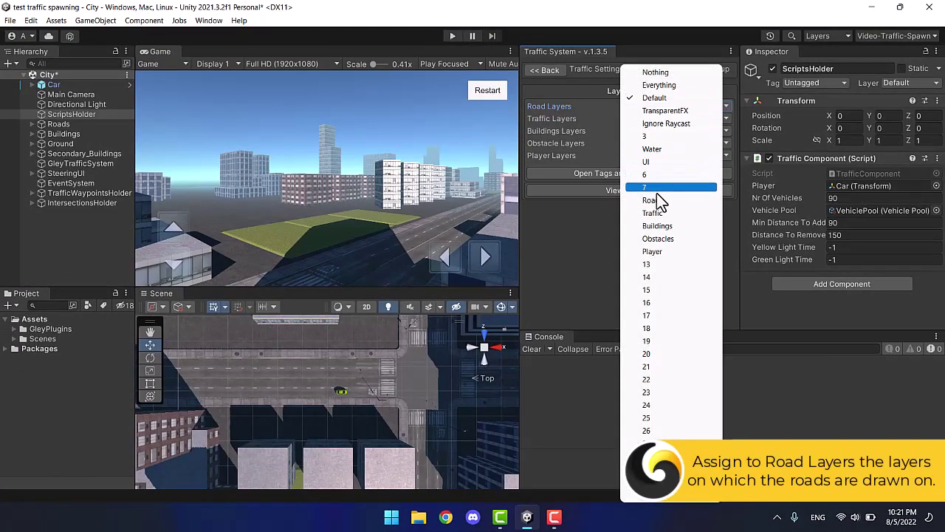
{"action": "left_click", "coordinate": [657, 196]}
{"action": "left_click", "coordinate": [636, 102]}
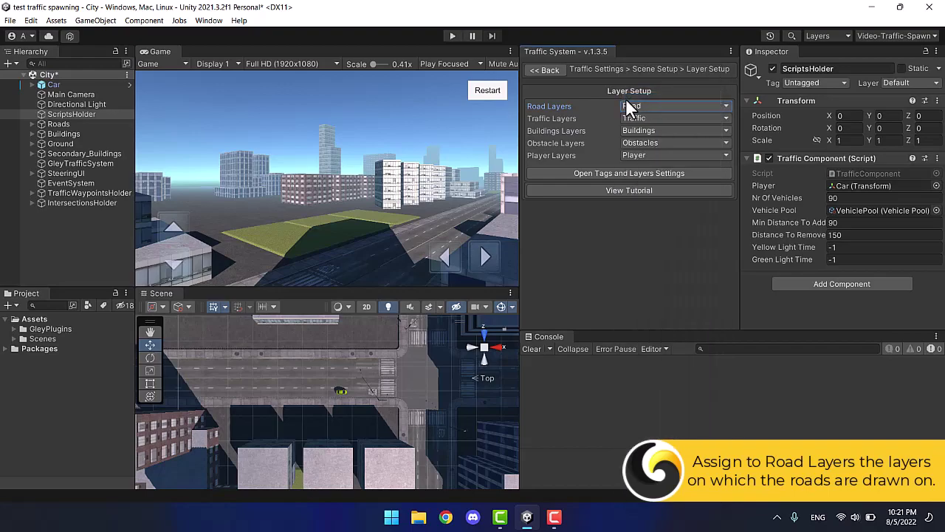
{"action": "left_click", "coordinate": [555, 71]}
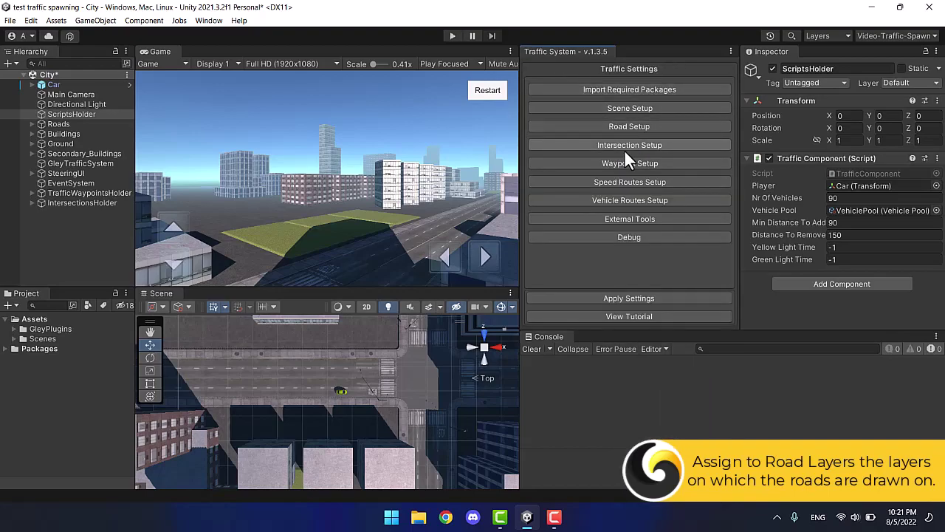
{"action": "left_click", "coordinate": [623, 125]}
- Draw Road_25, a new two-point road spanning the street, so AI traffic cars spawn
{"action": "left_click", "coordinate": [623, 125]}
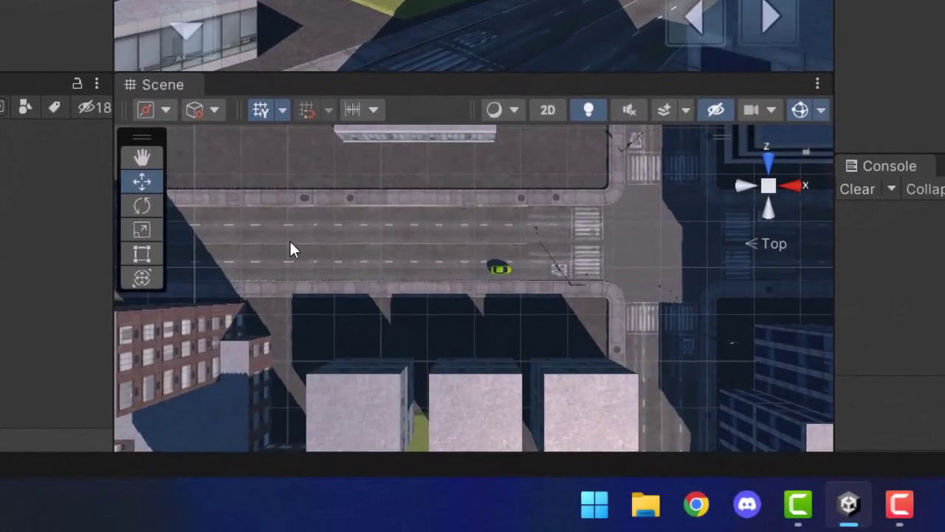
{"action": "left_click", "coordinate": [605, 242], "text": "shift"}
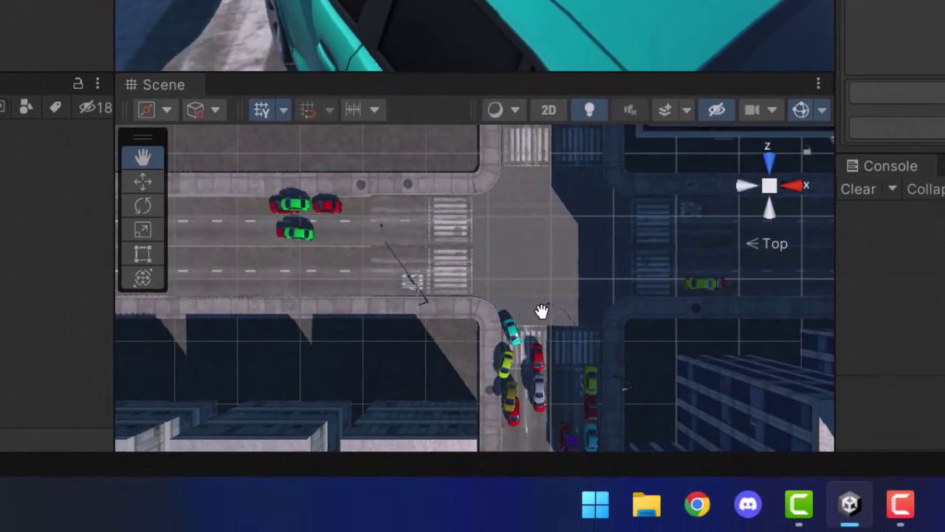
{"action": "scroll", "coordinate": [547, 276], "scroll_direction": "up", "scroll_amount": 2}
{"action": "mouse_move", "coordinate": [547, 276]}
{"action": "left_mouse_down", "text": "alt"}
{"action": "mouse_move", "coordinate": [599, 198]}
{"action": "mouse_move", "coordinate": [228, 64]}
{"action": "left_mouse_up", "text": "alt"}
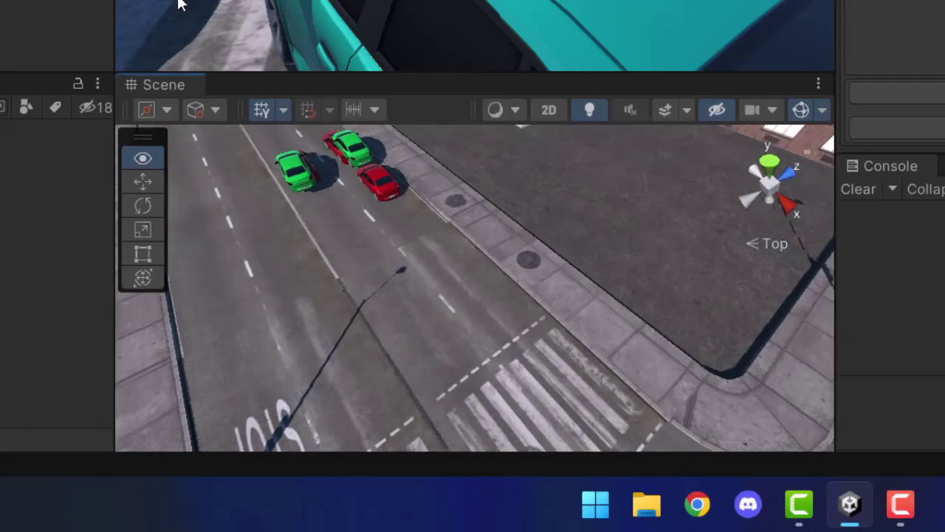
{"action": "mouse_move", "coordinate": [179, 3]}
{"action": "left_mouse_down", "text": "alt"}
{"action": "mouse_move", "coordinate": [148, 0]}
{"action": "mouse_move", "coordinate": [161, 121]}
{"action": "left_mouse_up", "text": "alt"}
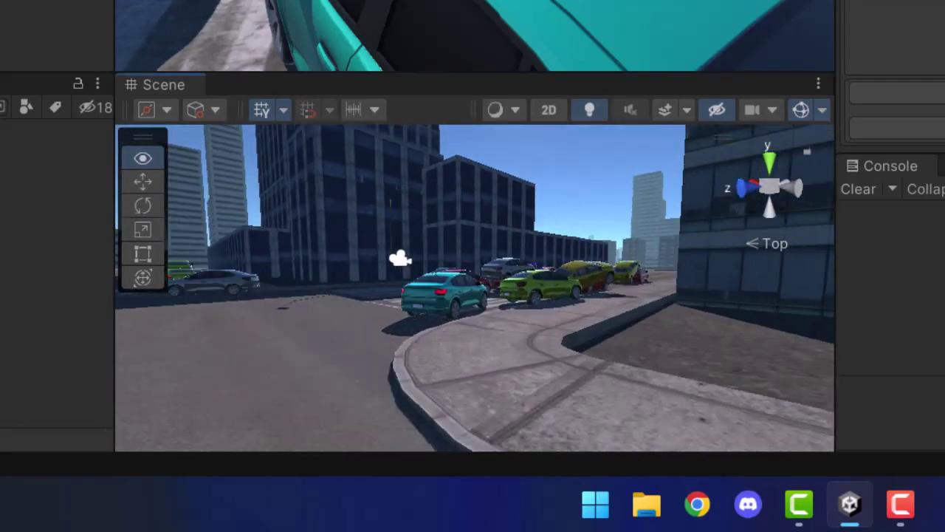
{"action": "right_click_drag", "start_coordinate": [399, 258], "coordinate": [399, 258]}
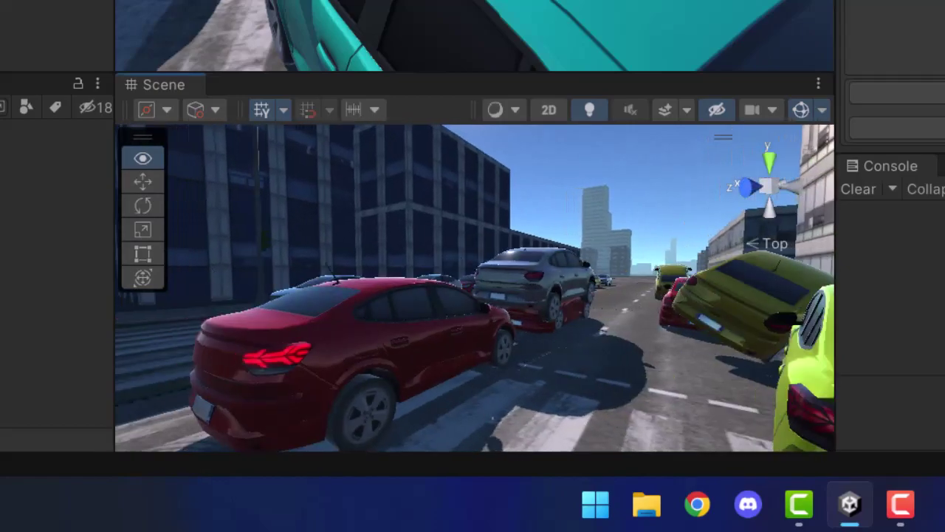
{"action": "right_click_drag", "start_coordinate": [473, 288], "coordinate": [443, 288]}
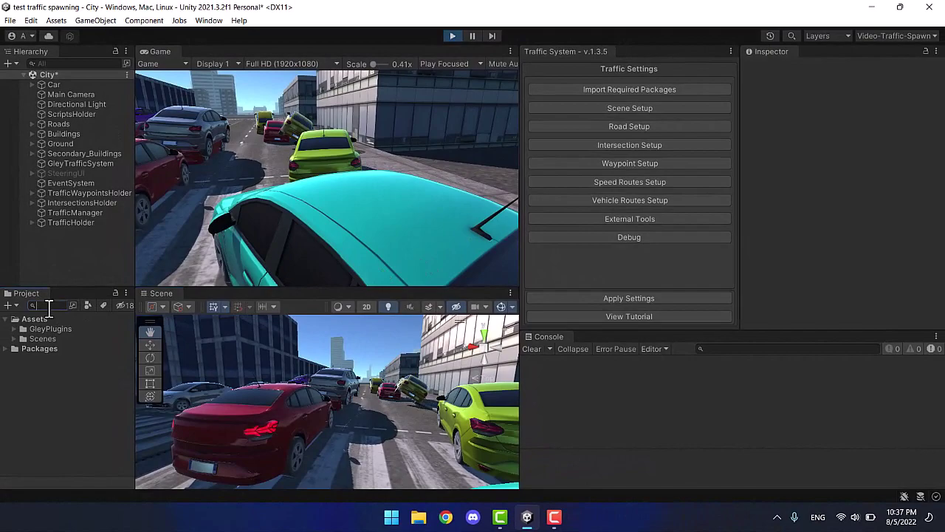
- Search the project for 'red' and open SmallSedanRed to check its layer is TrafficRedCar
{"action": "left_click", "coordinate": [49, 305]}
{"action": "type", "text": "red"}
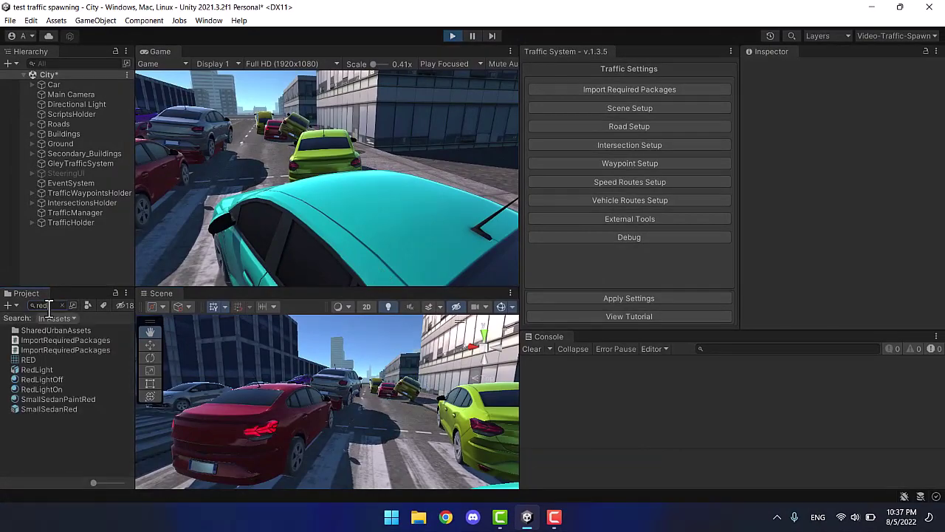
{"action": "left_click", "coordinate": [52, 410]}
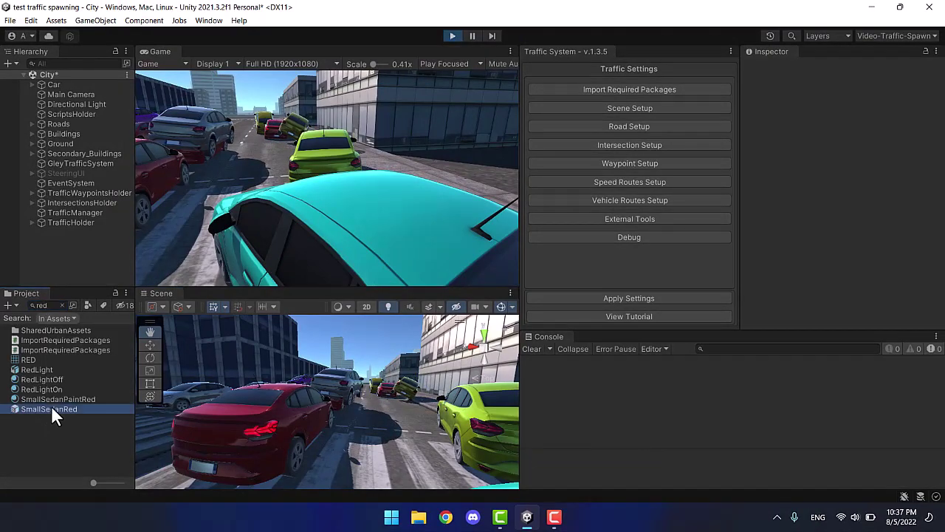
{"action": "double_click", "coordinate": [52, 410]}
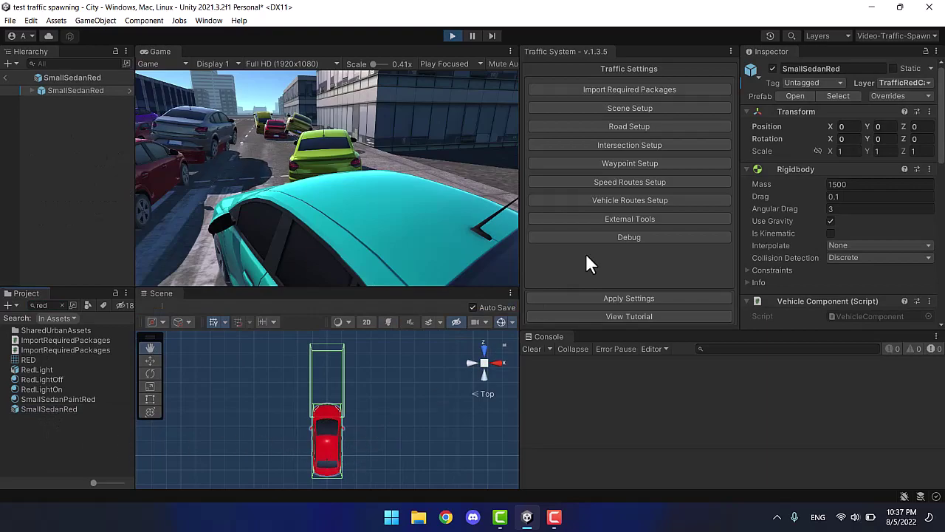
{"action": "left_click", "coordinate": [902, 82]}
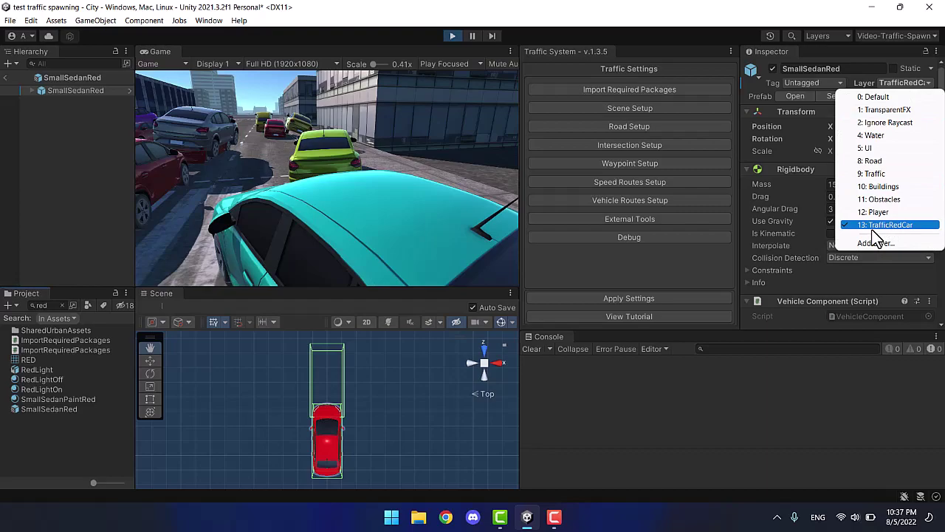
{"action": "left_click", "coordinate": [7, 78]}
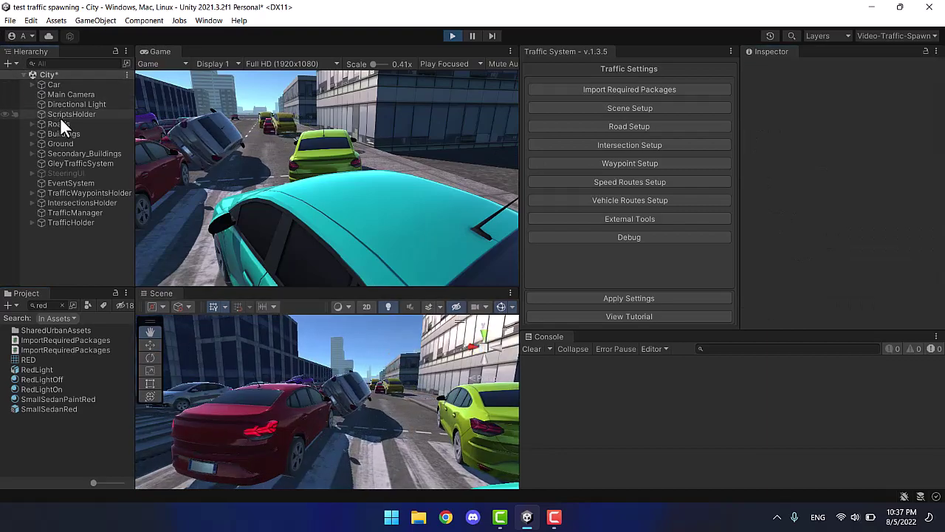
- Reopen SmallSedanRed from ScriptsHolder's vehicle pool, recheck its layer, and stop the game
{"action": "left_click", "coordinate": [67, 116]}
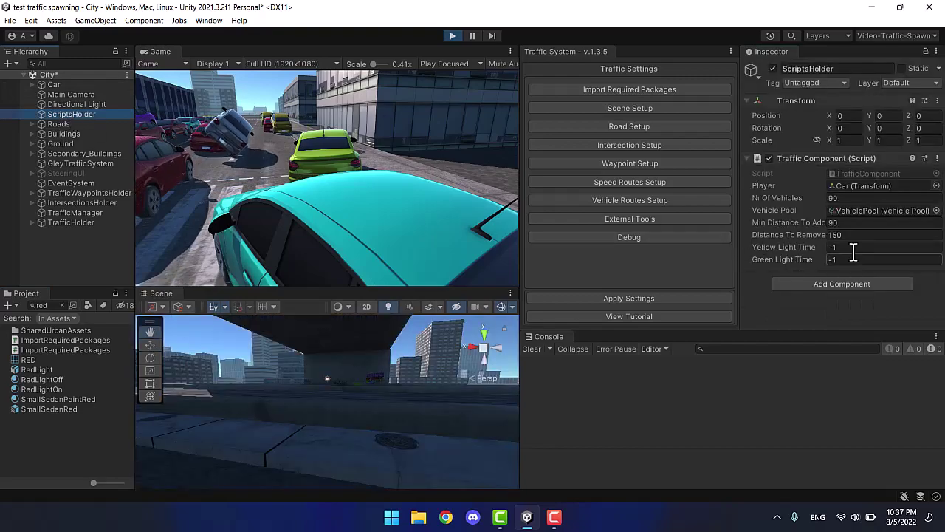
{"action": "double_click", "coordinate": [864, 210]}
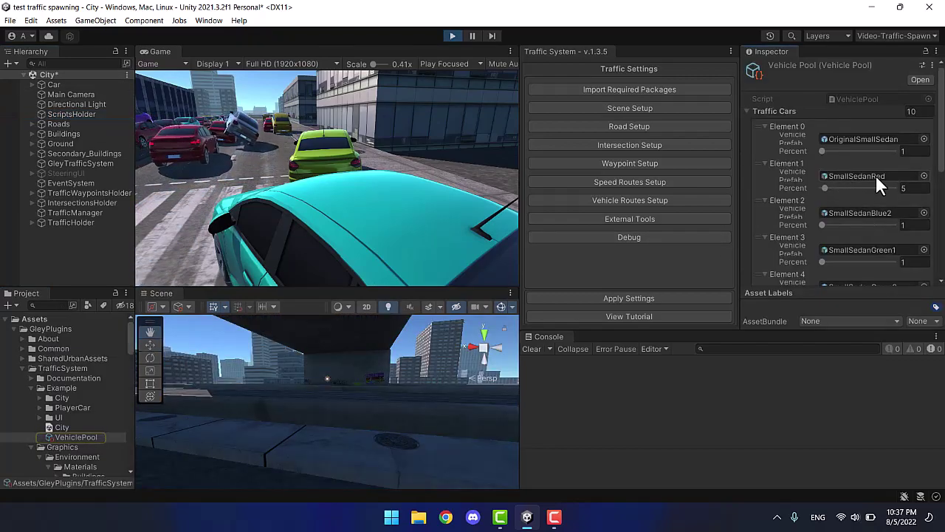
{"action": "double_click", "coordinate": [876, 175]}
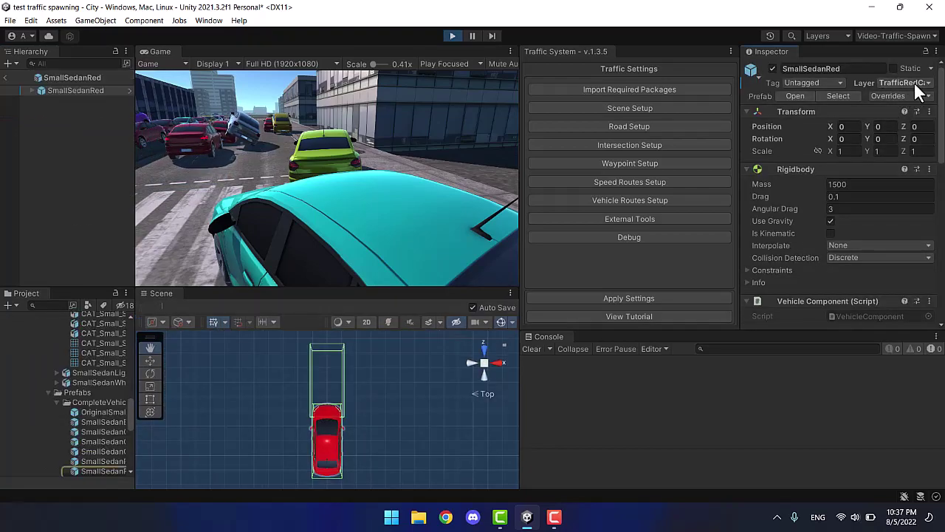
{"action": "left_click", "coordinate": [916, 85]}
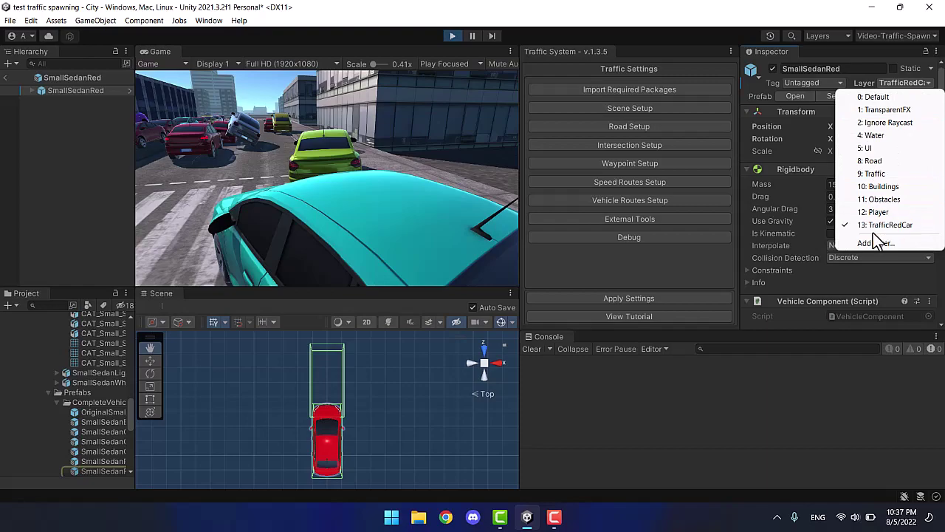
{"action": "left_click", "coordinate": [448, 34]}
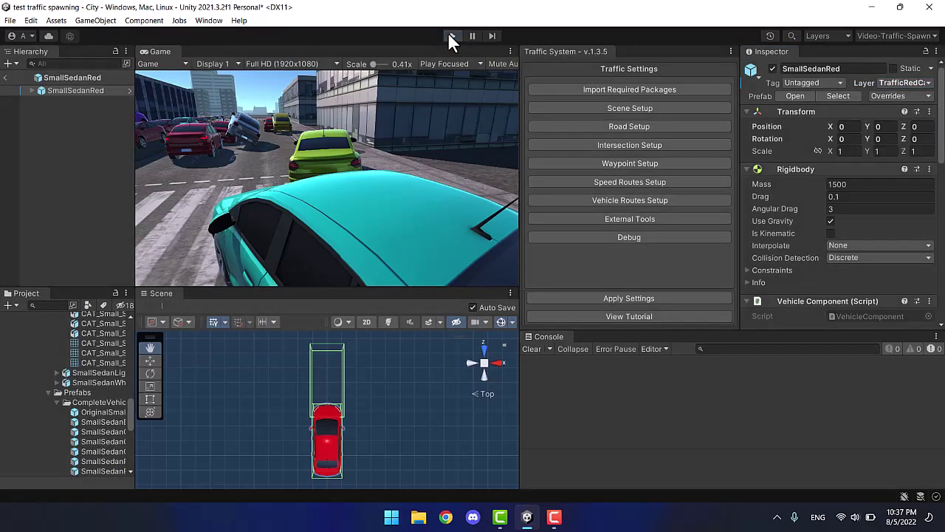
- In Scene Setup's Layer Setup, tick TrafficRedCar in Traffic Layers next to Traffic
{"action": "left_click", "coordinate": [622, 110]}
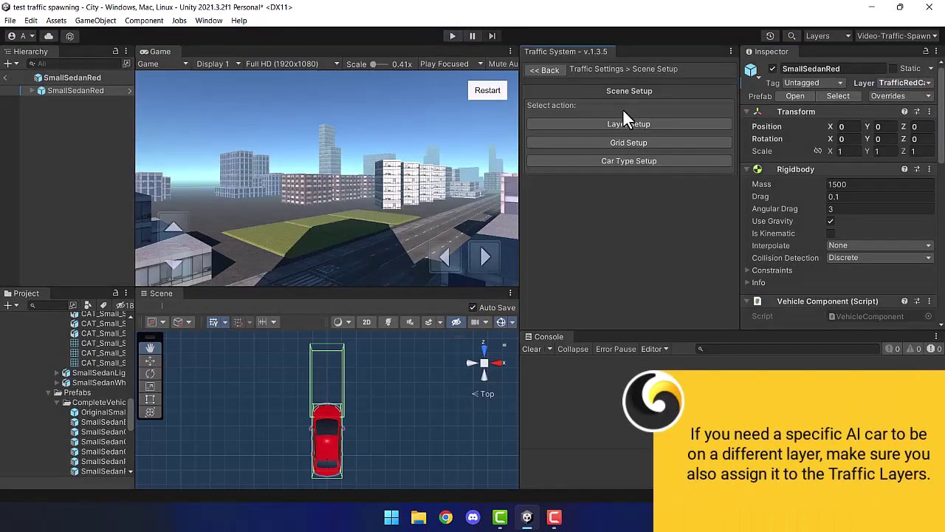
{"action": "left_click", "coordinate": [626, 122]}
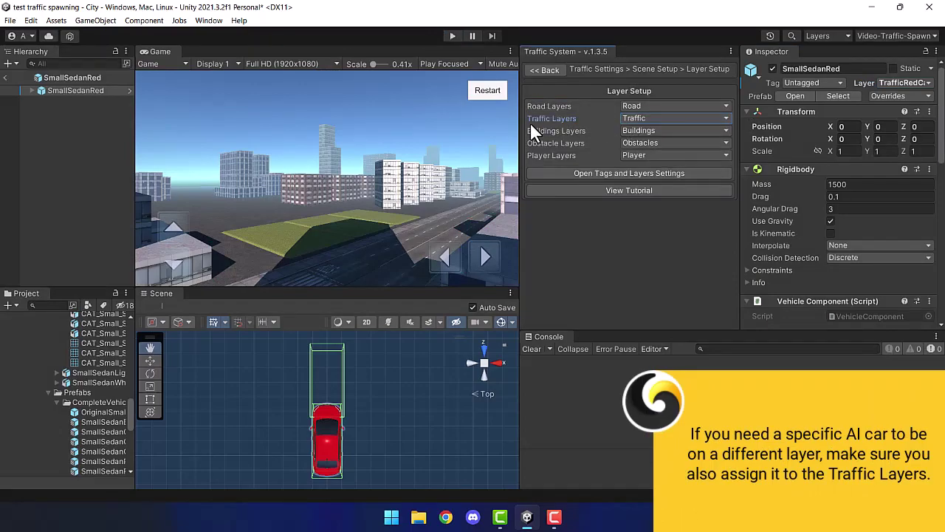
{"action": "left_click", "coordinate": [634, 120]}
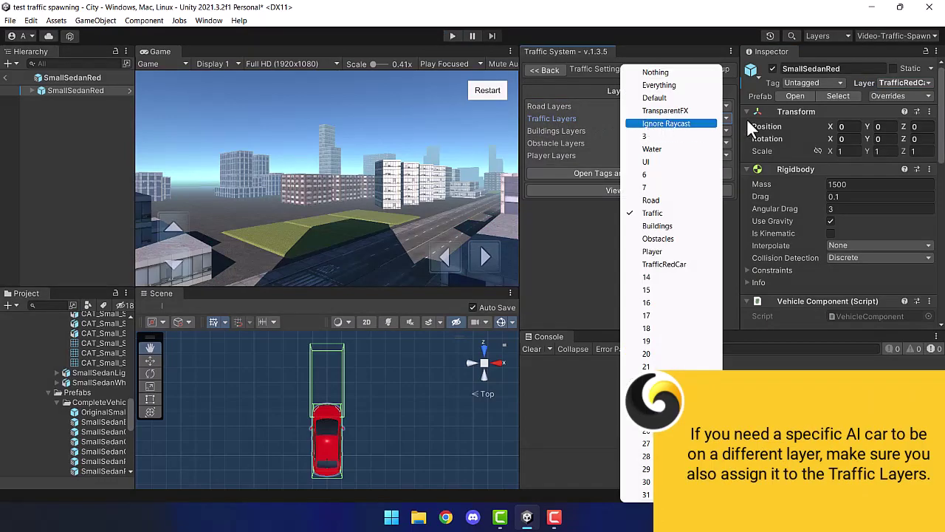
{"action": "left_click", "coordinate": [663, 263]}
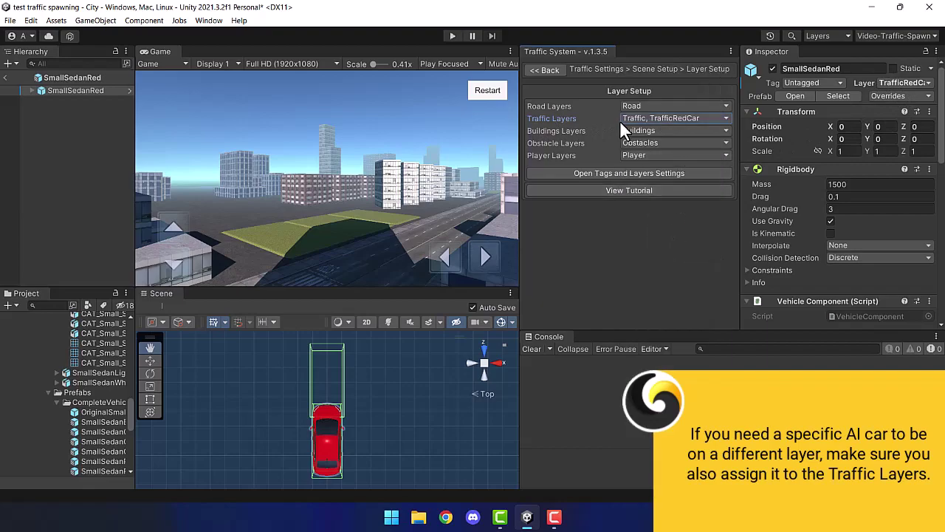
{"action": "left_click", "coordinate": [548, 71]}
{"action": "left_click", "coordinate": [548, 73]}
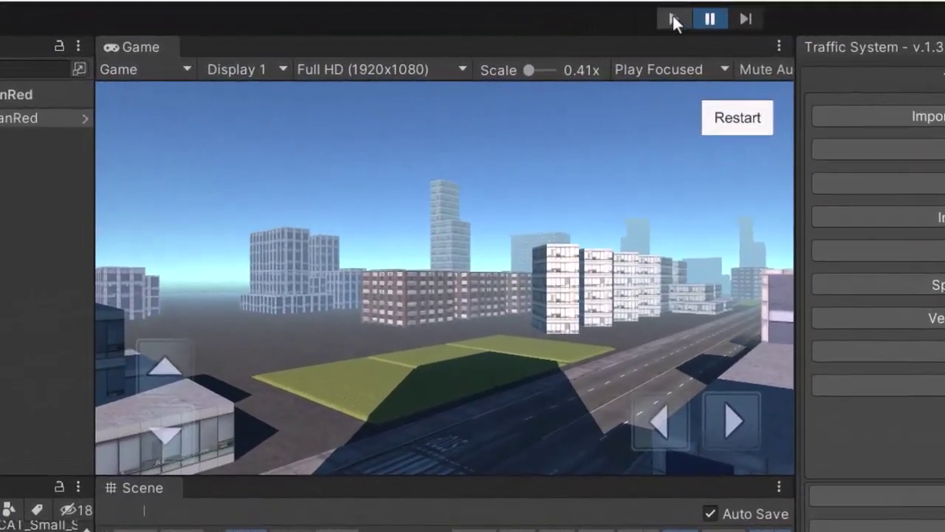
- Enter Play Mode to watch AI cars, including a red one, drive in their lanes
{"action": "left_click", "coordinate": [453, 35]}
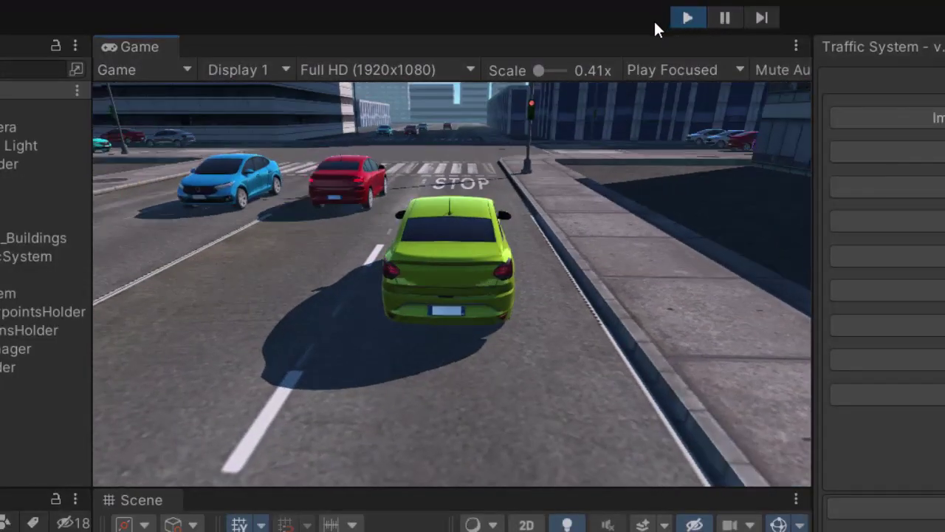